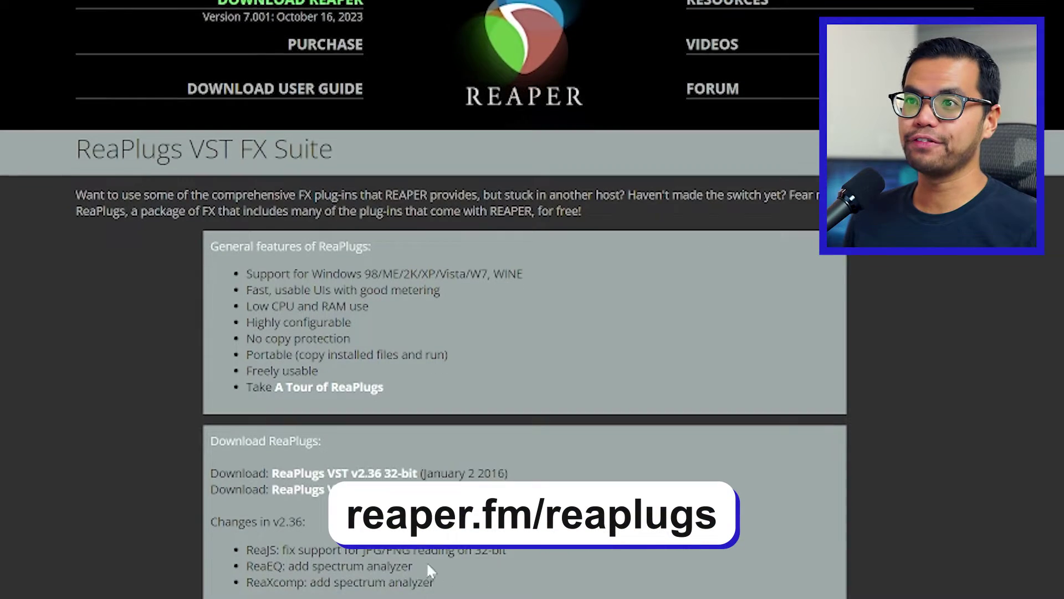
- Launch the downloaded 64-bit ReaPlugs v2.36 installer (reaplugs236_x64) from the desktop
scroll(429, 570, "down", 2)
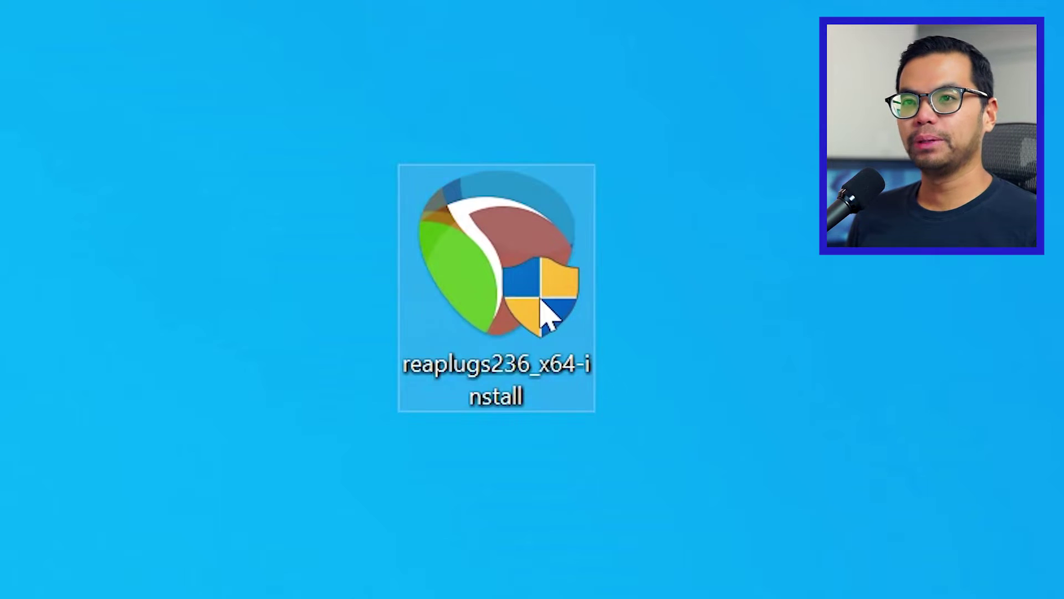
double_click(547, 313)
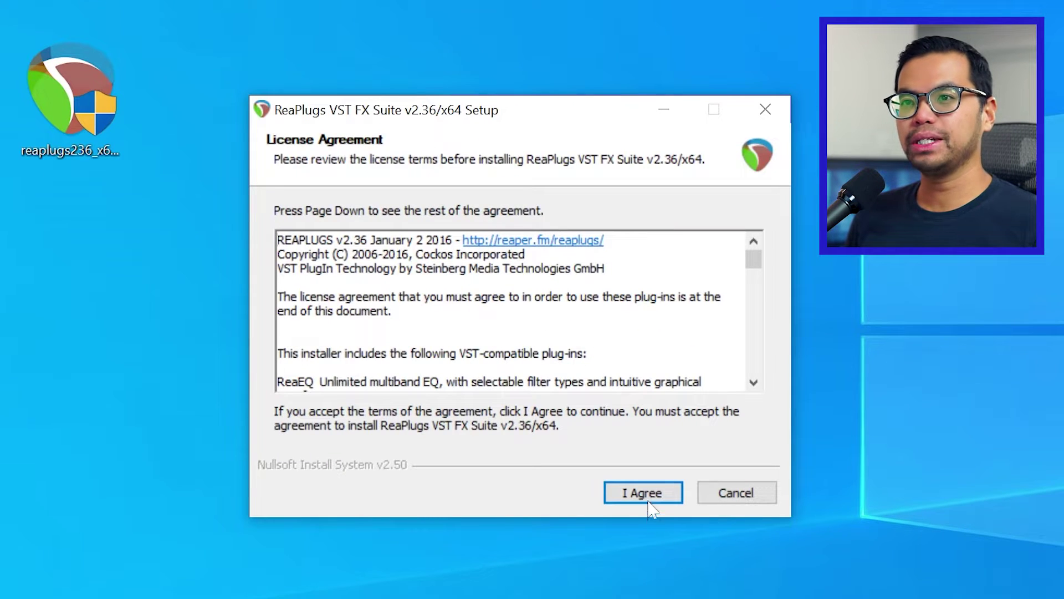
- Accept the license and select only ReaStream stereo, excluding the 4ch–32ch variants
left_click(649, 501)
scroll(625, 427, "down", 1)
left_click(602, 410)
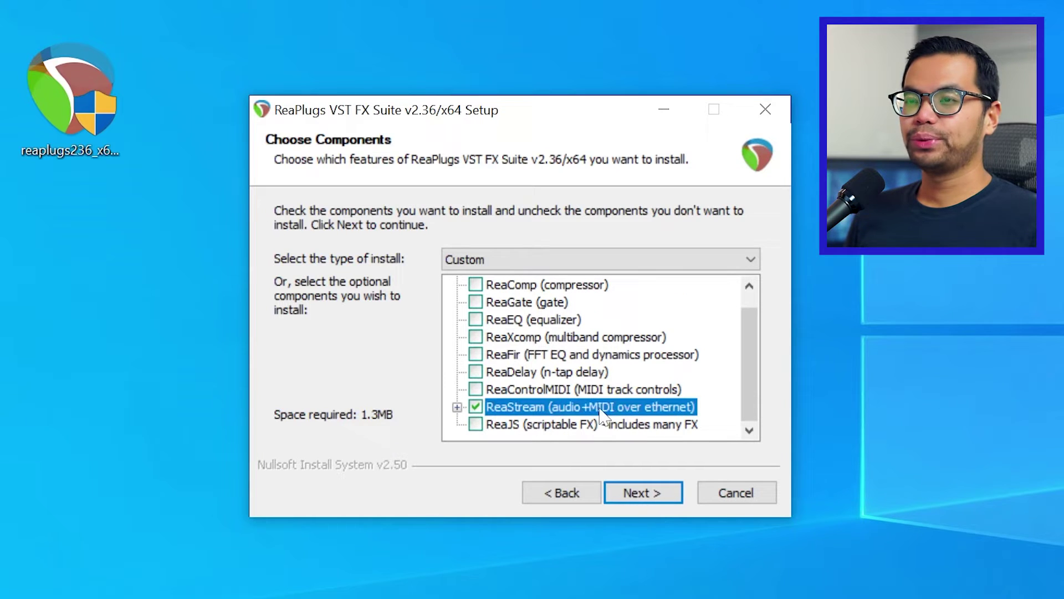
left_click(457, 408)
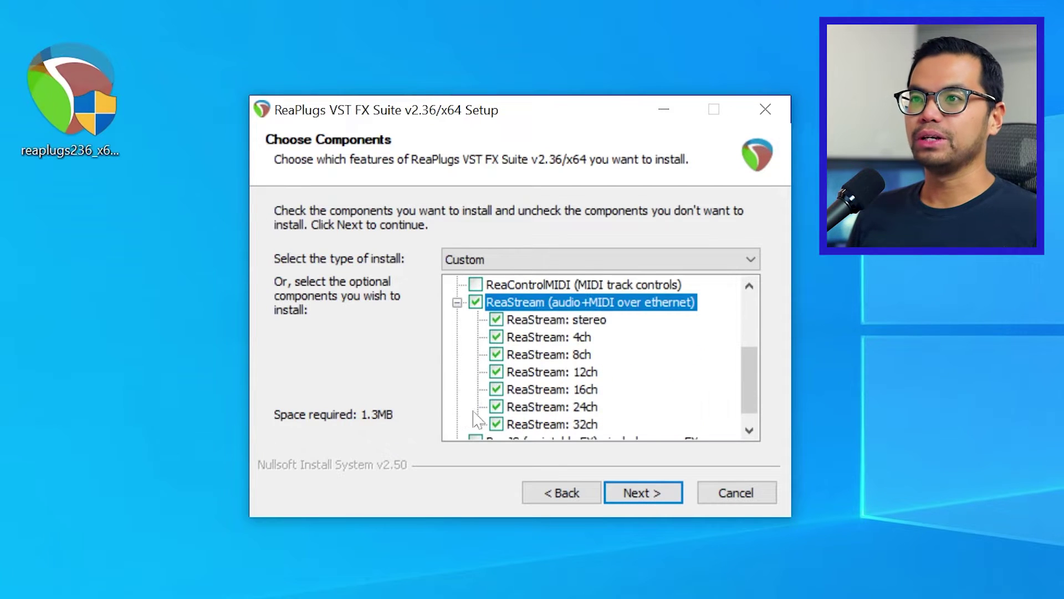
left_click(496, 336)
left_click(496, 354)
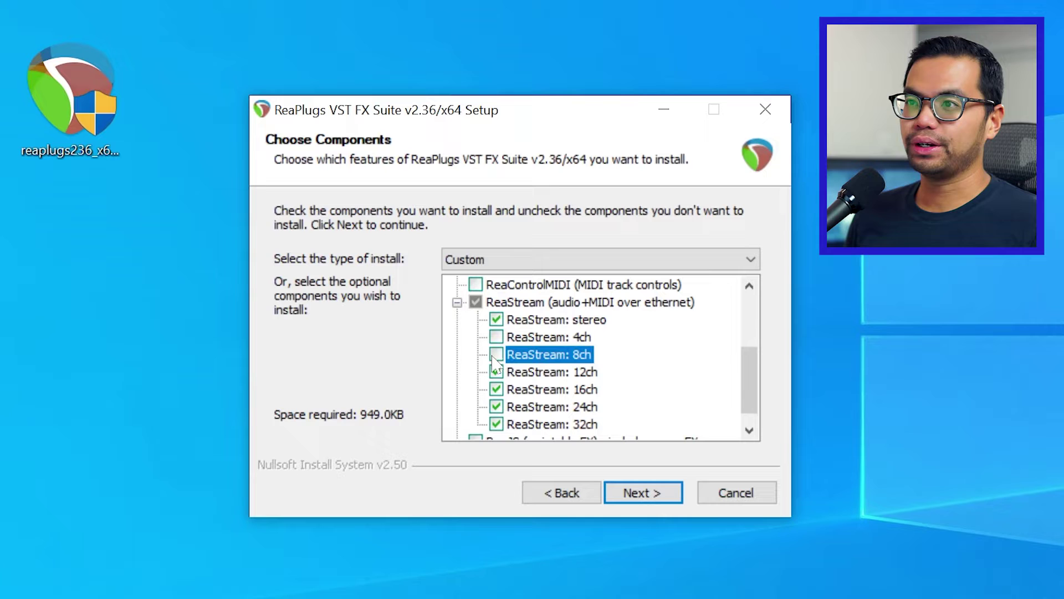
left_click(496, 371)
left_click(497, 389)
left_click(496, 407)
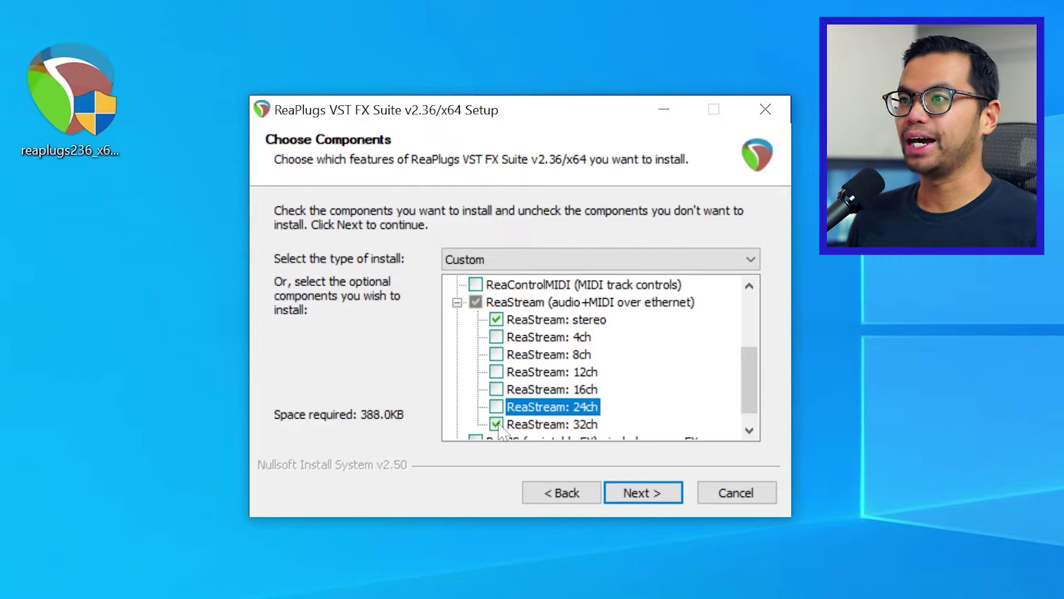
left_click(496, 424)
left_click(662, 495)
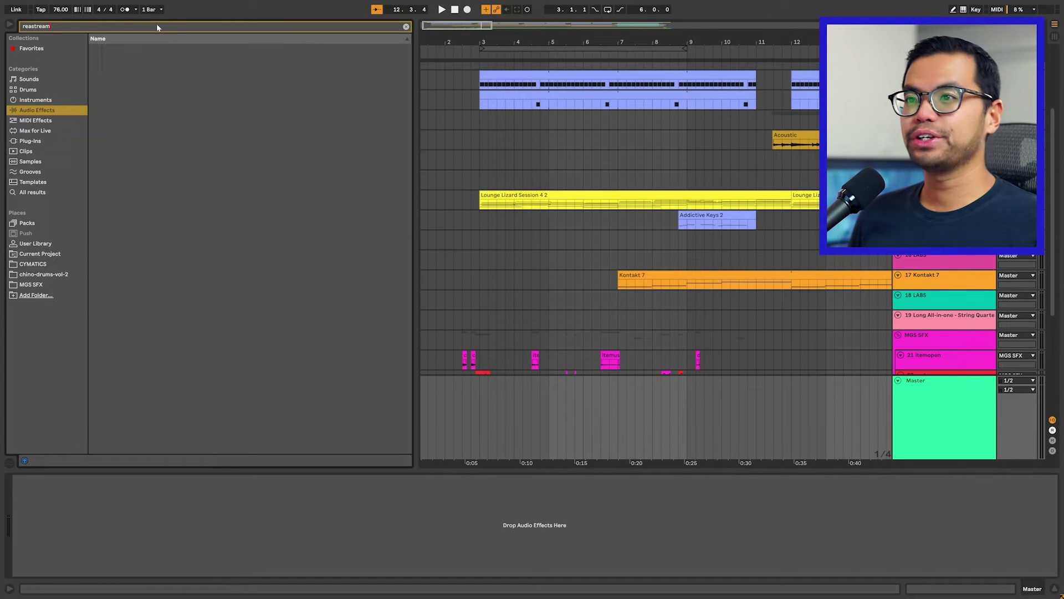
- Drop reastream-standalone onto Master, switch it to Send audio/MIDI, and target local broadcast
key("Down")
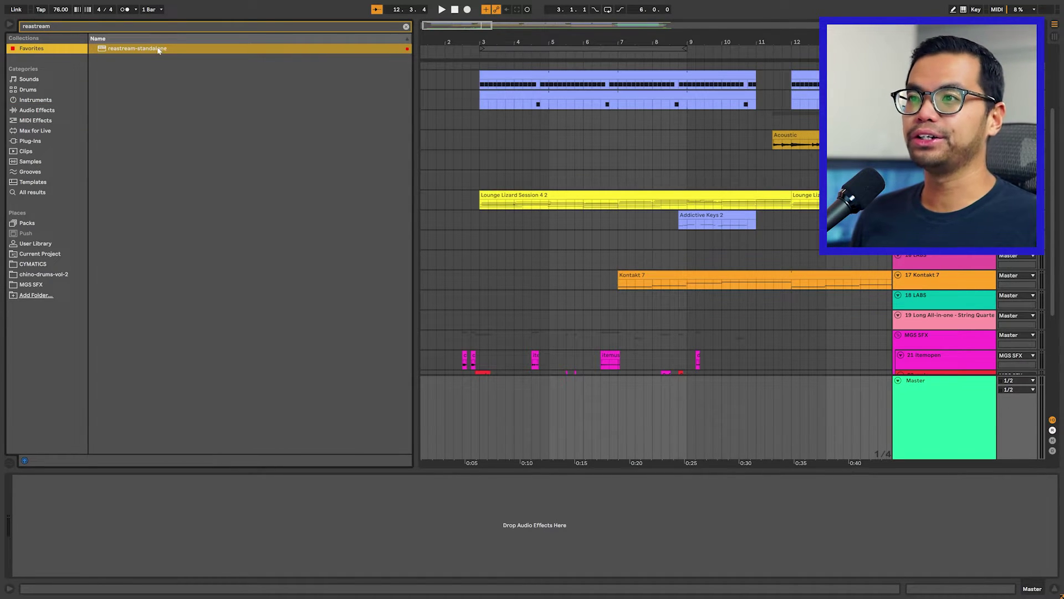
left_click_drag(159, 49, 914, 424)
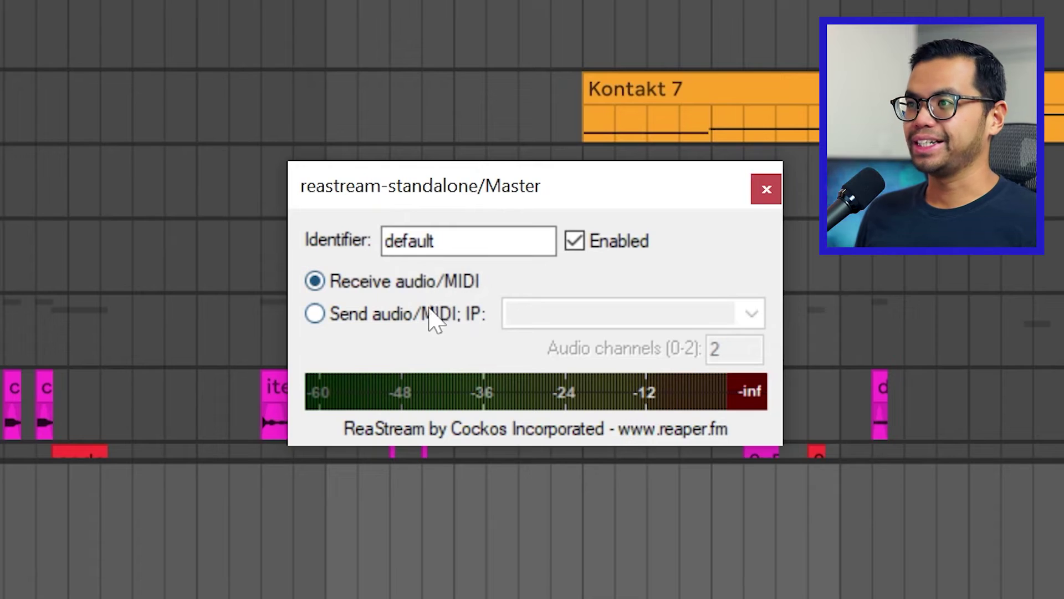
left_click(427, 317)
left_click(751, 314)
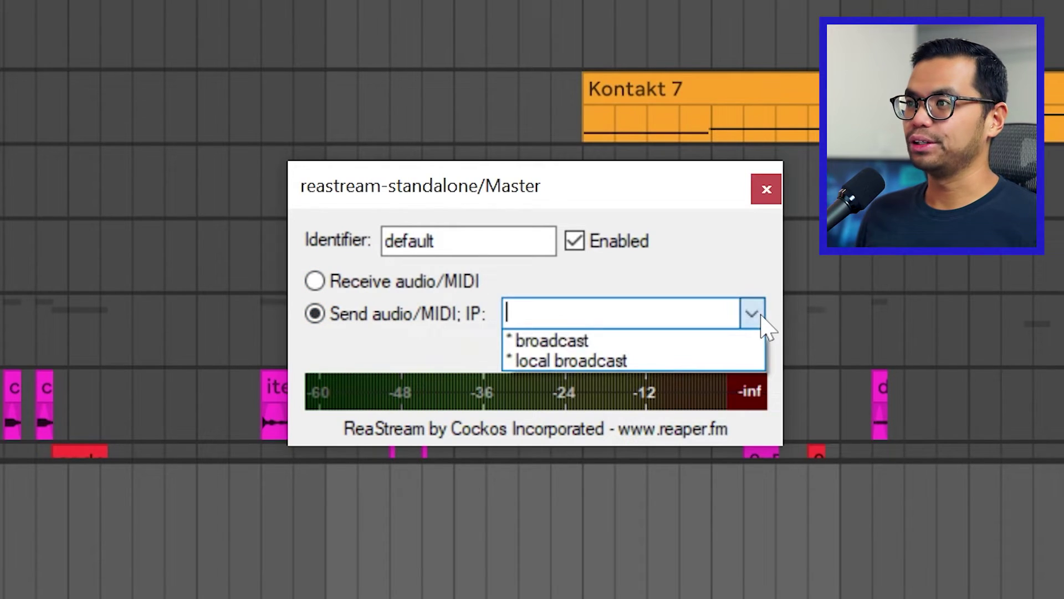
left_click(689, 360)
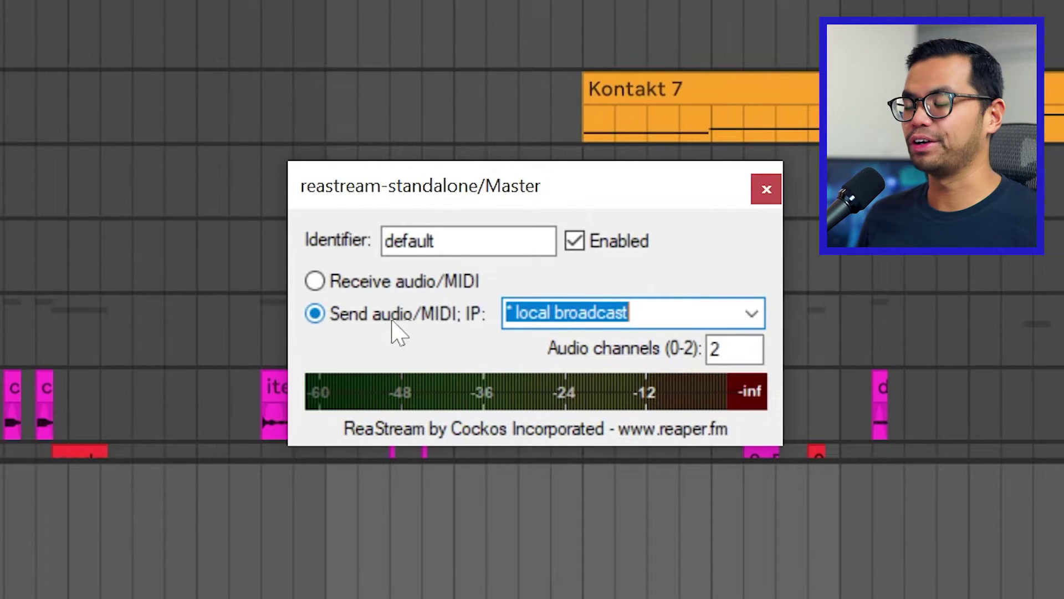
left_click(757, 314)
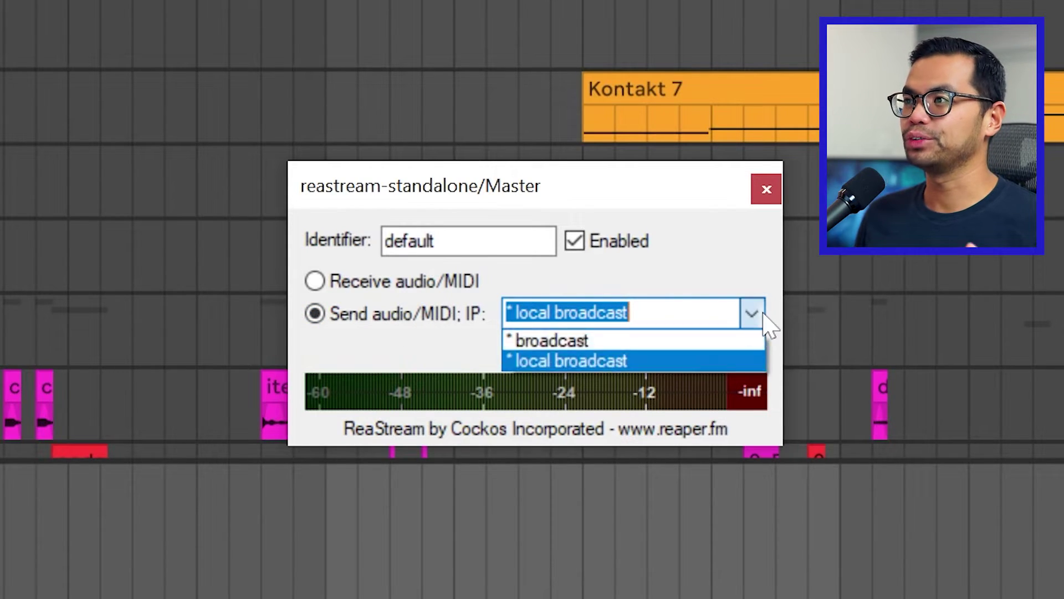
left_click(695, 361)
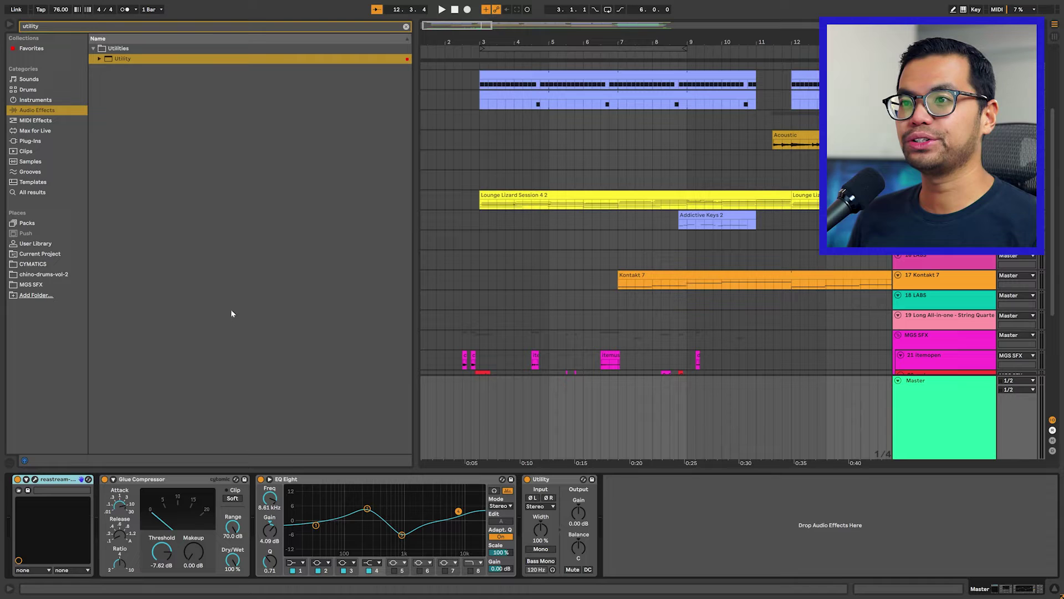
- Move reastream after Utility at the end of the Master chain and start playback
left_click_drag(55, 481, 805, 511)
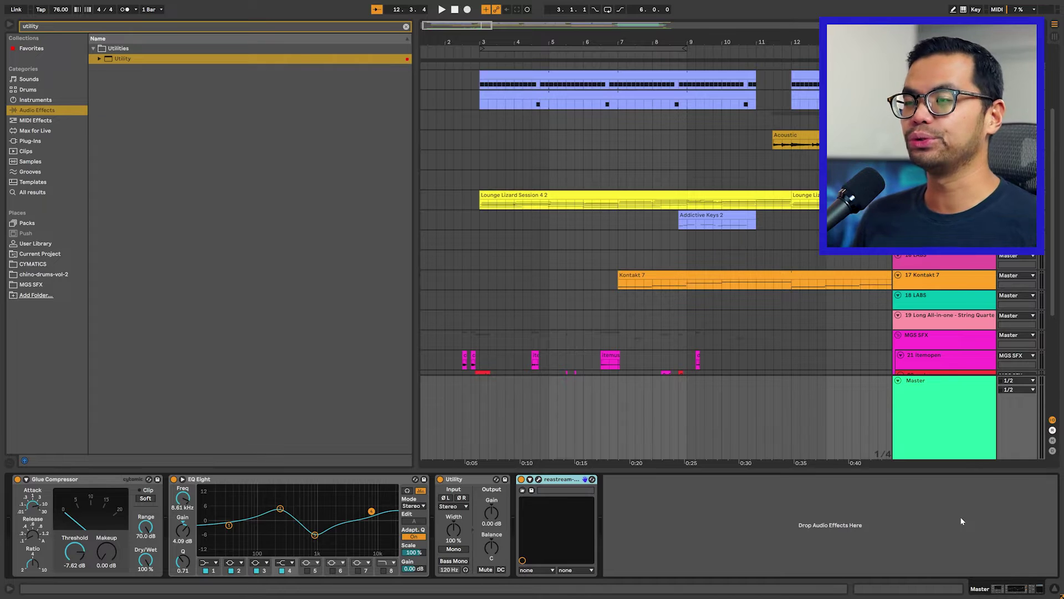
key("space")
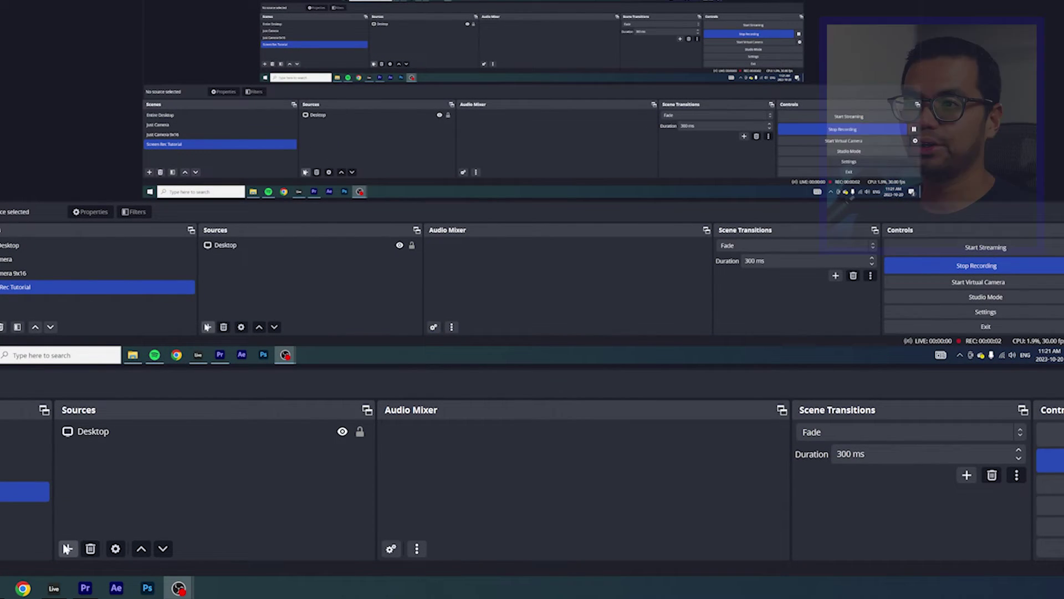
- Create a new Audio Input Capture source named Ableton
left_click(68, 548)
left_click(165, 250)
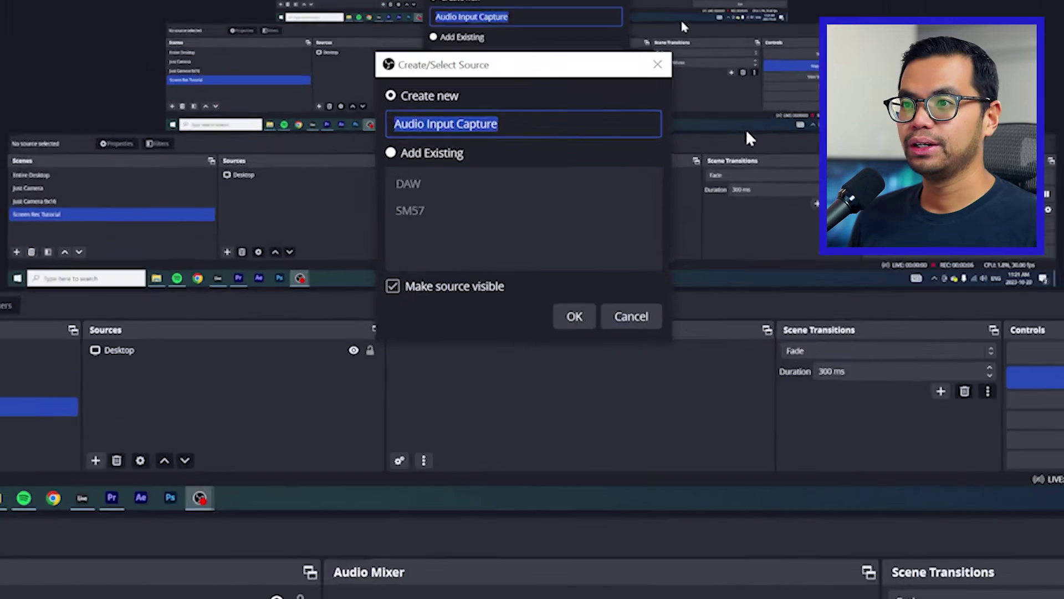
type("Ableton")
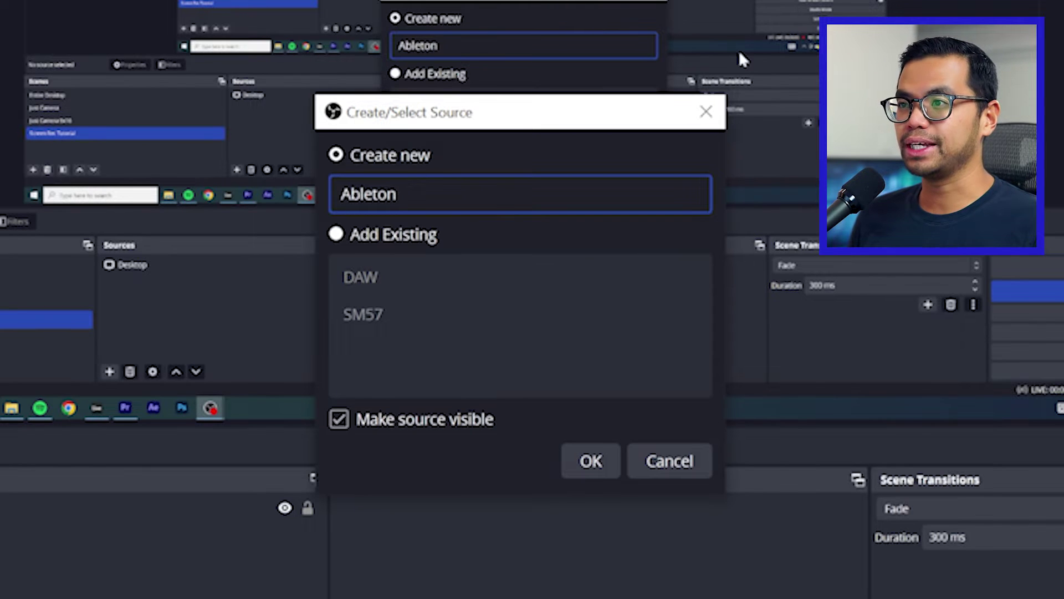
left_click(590, 461)
- Add a VST 2.x filter named Reastream to Ableton, loading the reastream-standalone plug-in
right_click(313, 488)
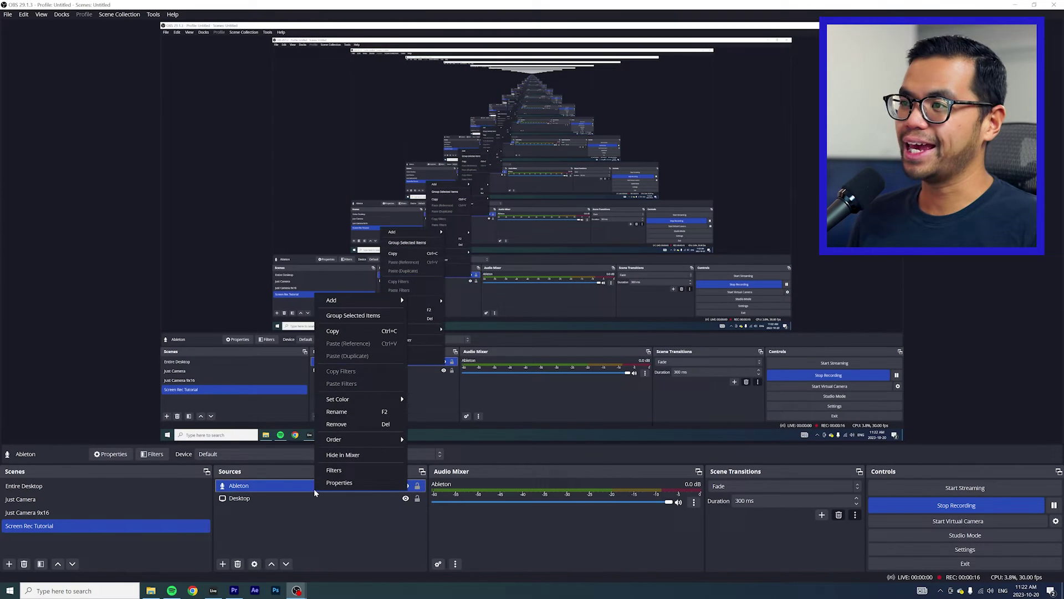
left_click(334, 471)
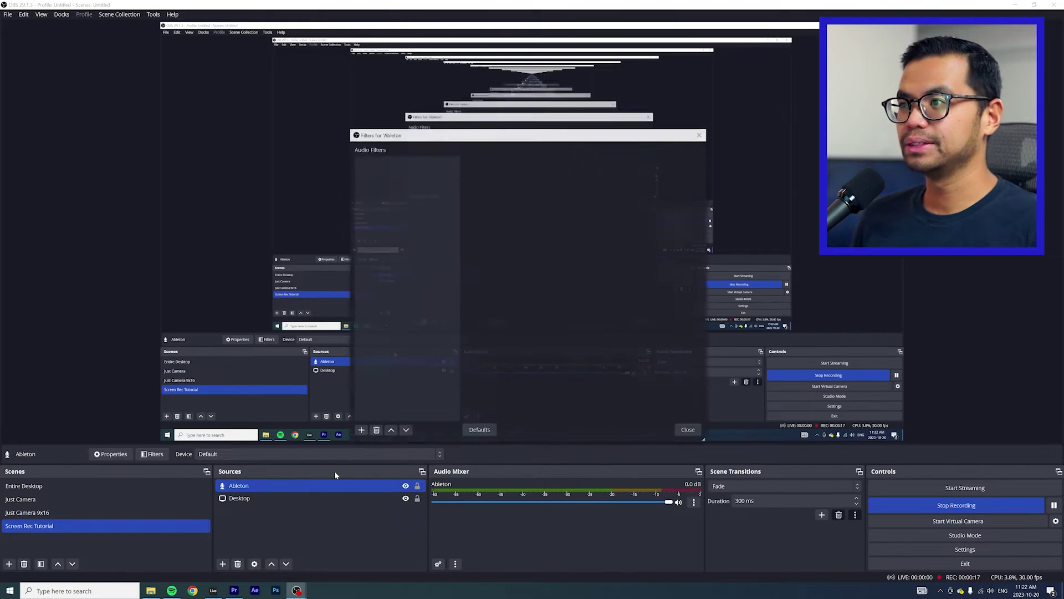
left_click(361, 432)
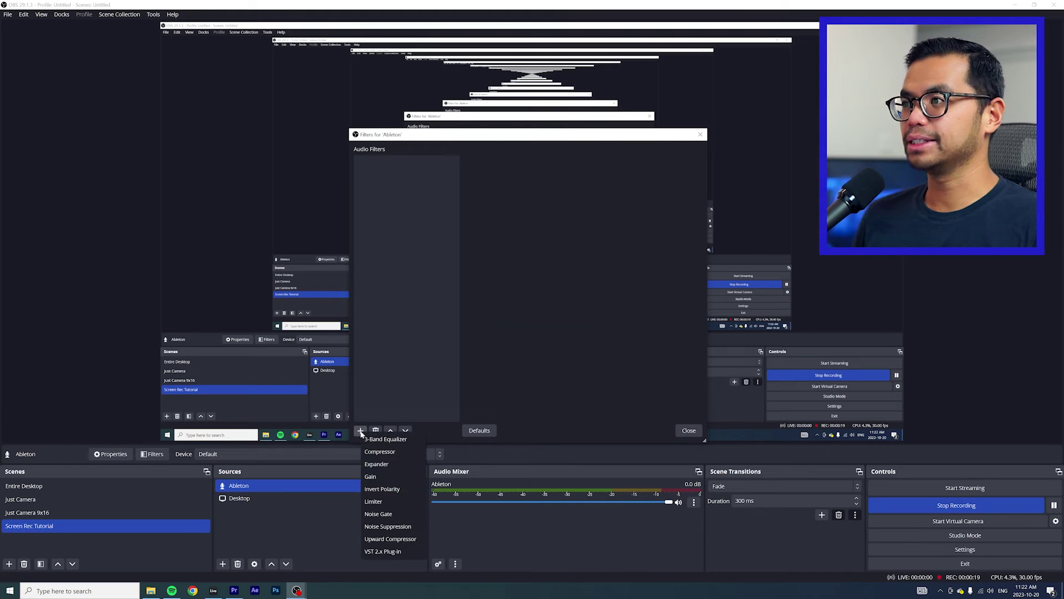
left_click(381, 551)
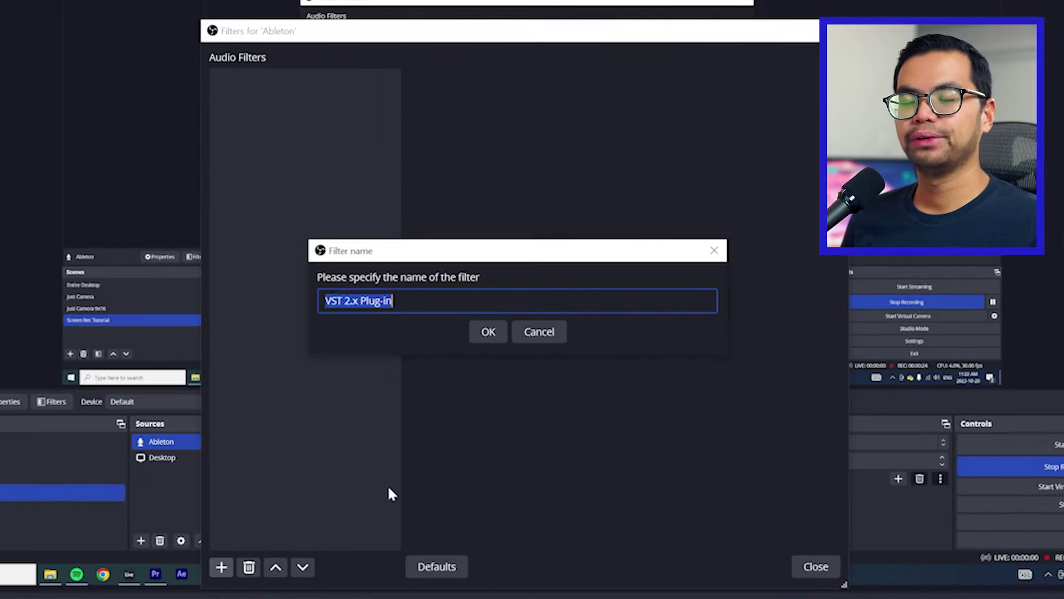
type("Reastream")
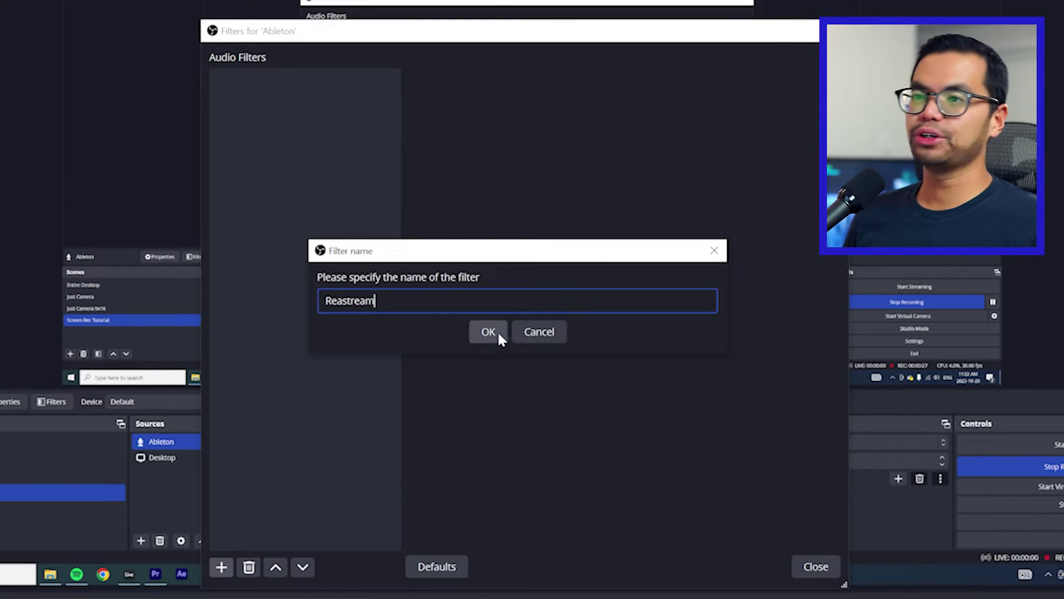
left_click(497, 330)
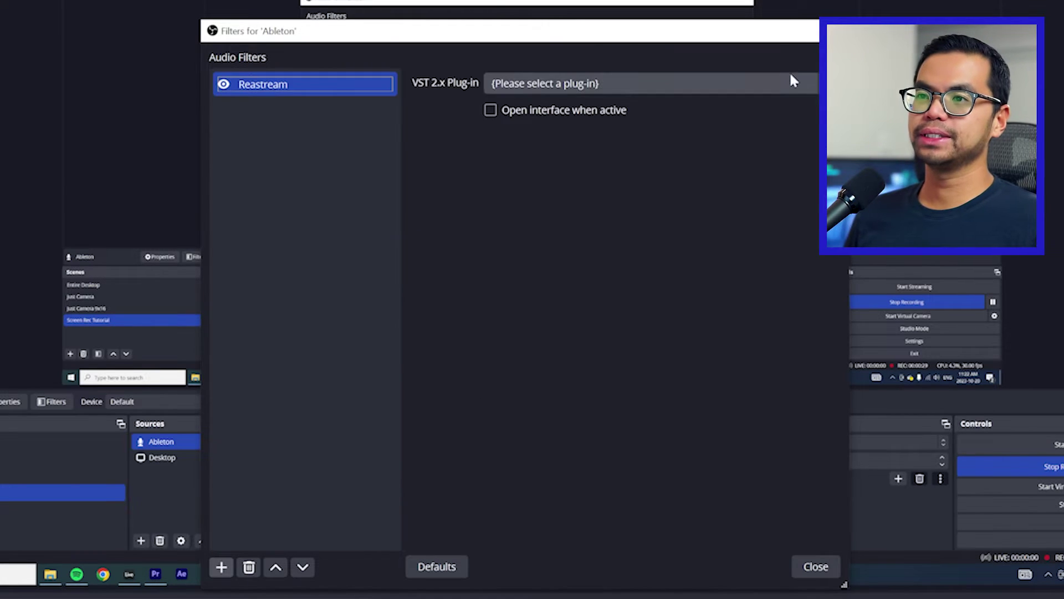
left_click(789, 81)
left_click(640, 344)
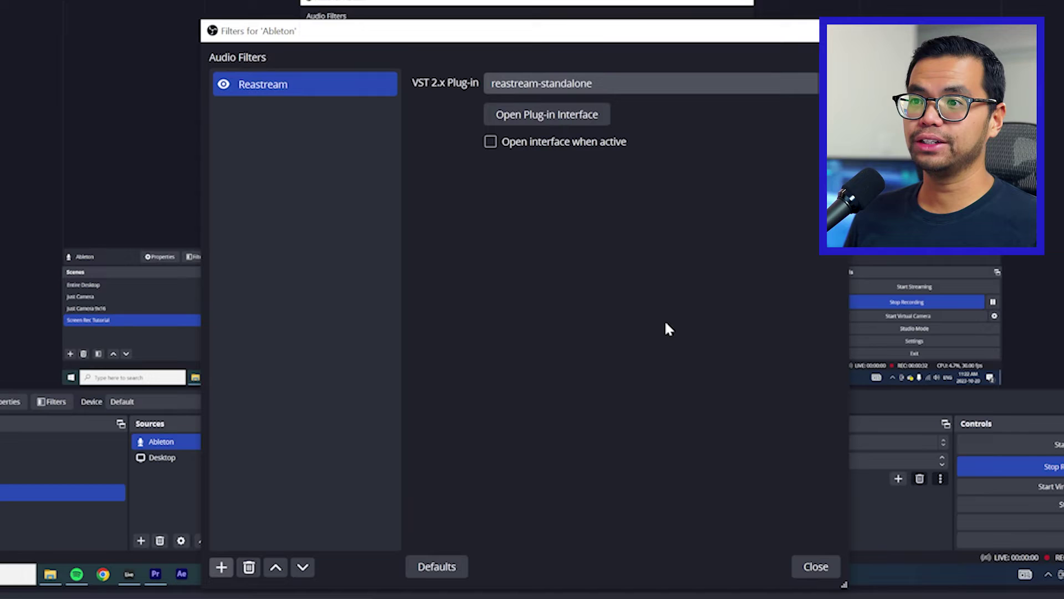
left_click(546, 143)
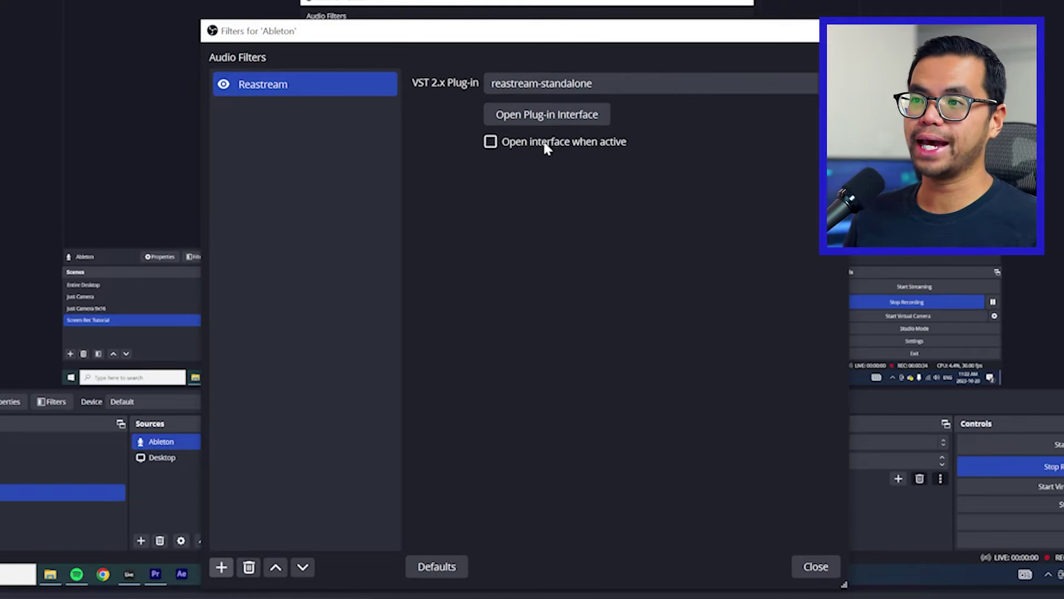
left_click(546, 144)
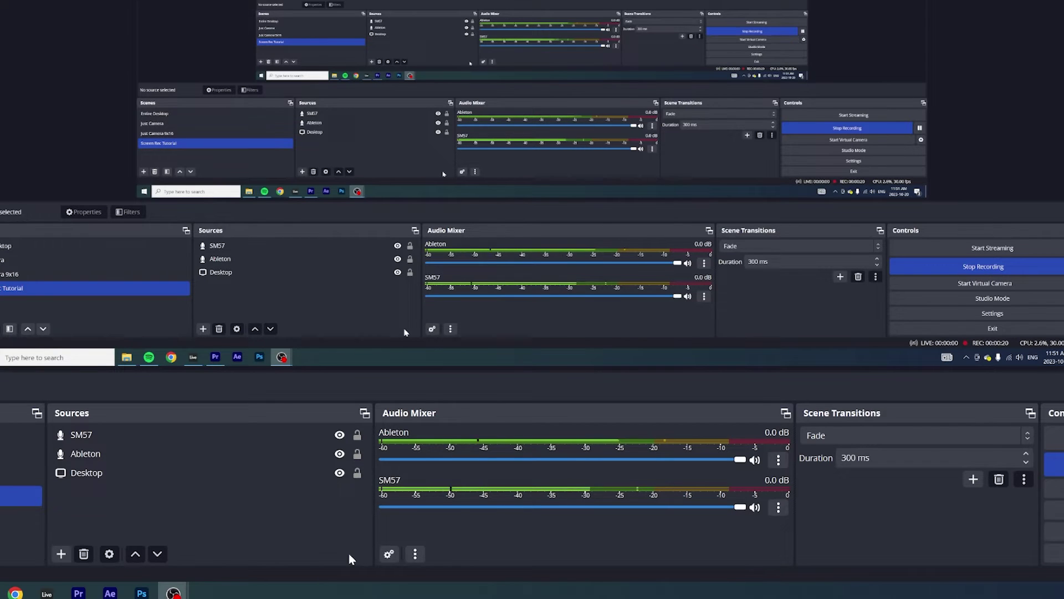
left_click(130, 435)
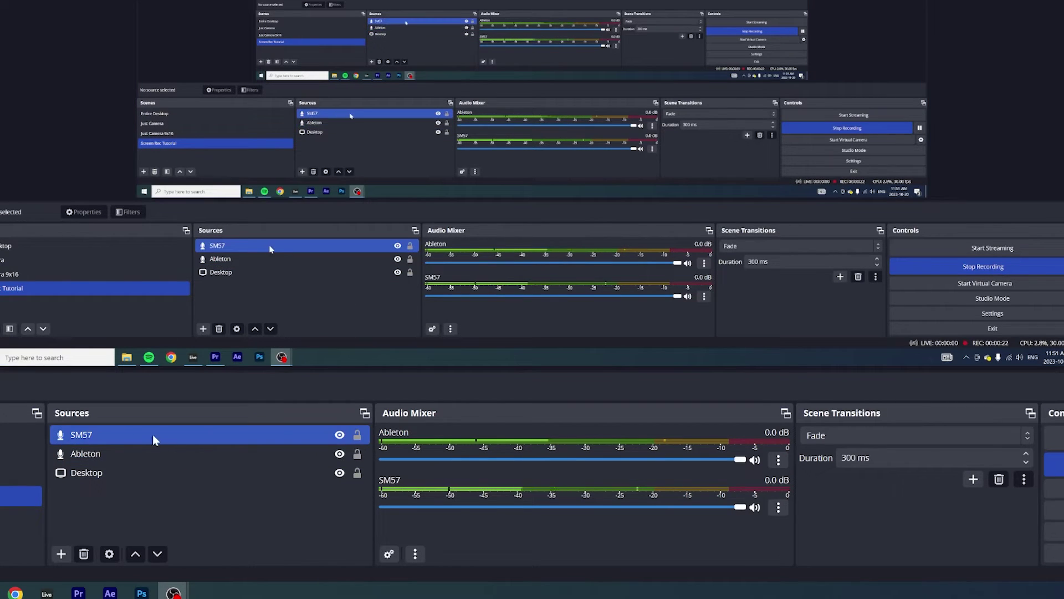
left_click(182, 488)
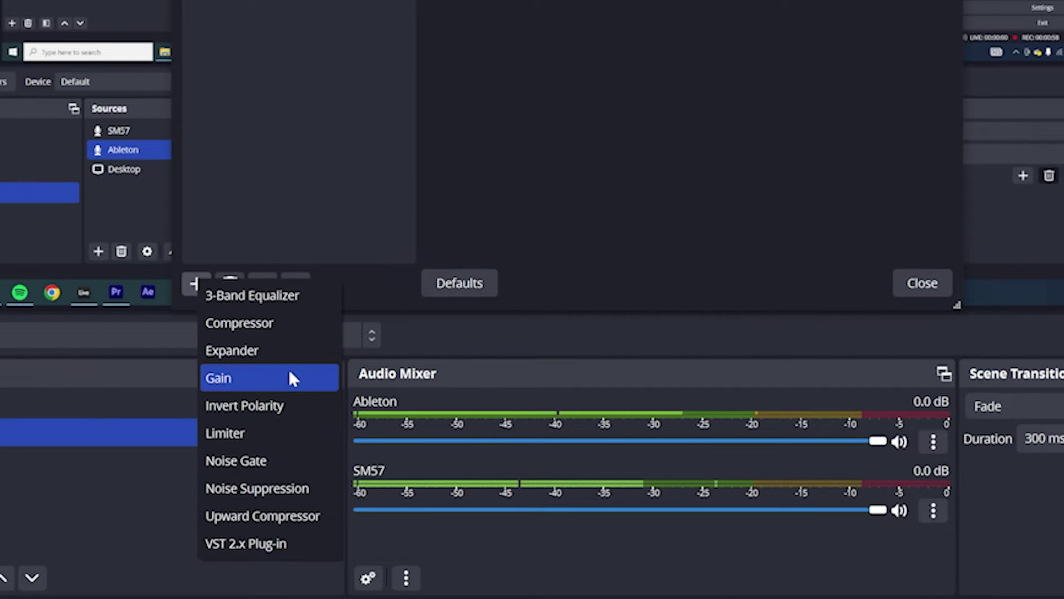
- Add a Gain filter to Ableton and move it above Reastream
left_click(391, 486)
left_click(493, 328)
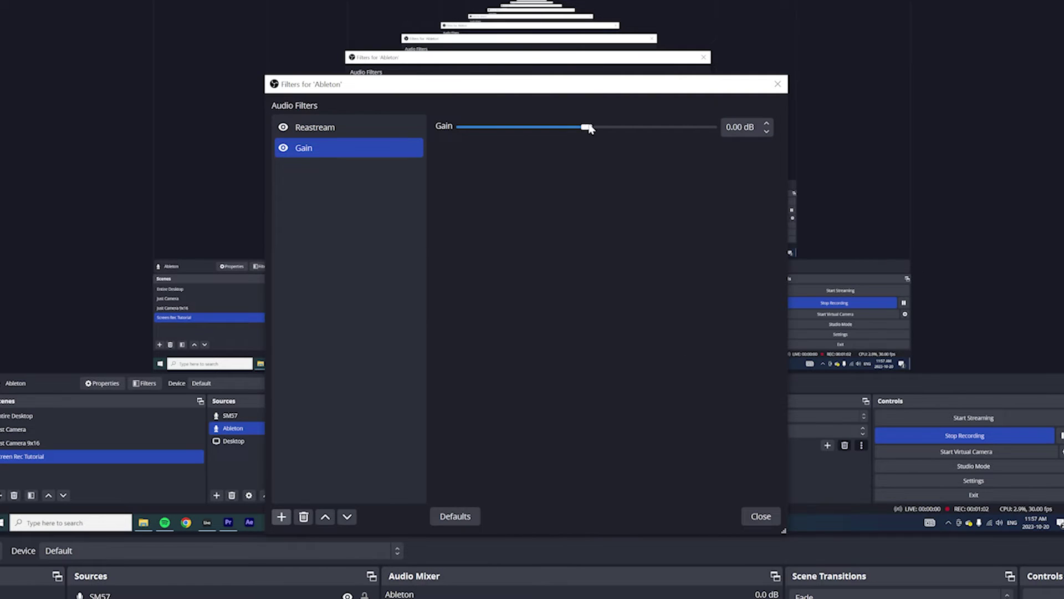
left_click(347, 149)
left_click(324, 517)
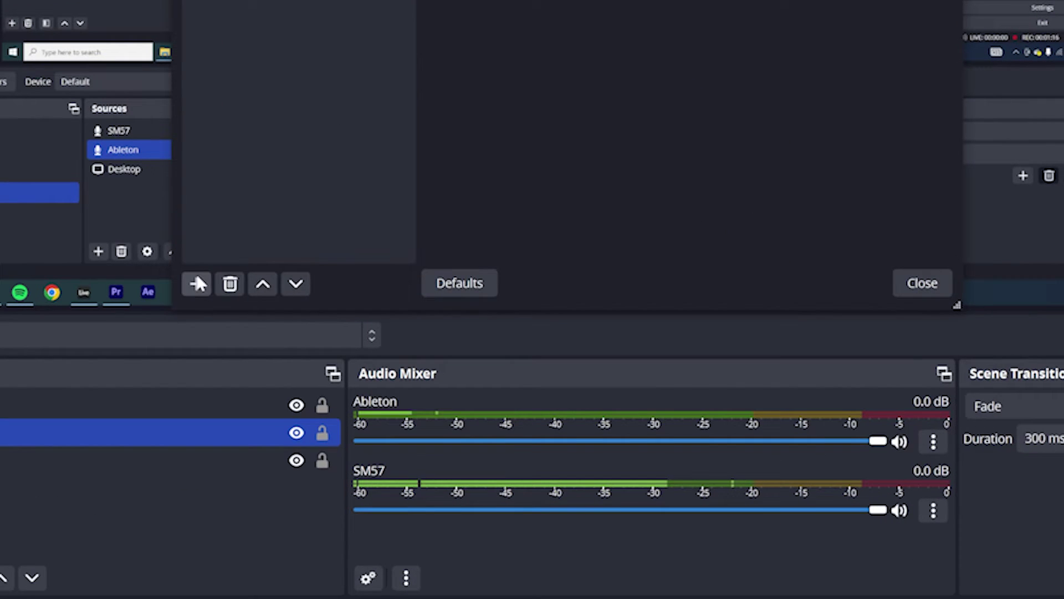
- Add a Gain 2 filter at -30 dB and move it above Reastream
left_click(345, 442)
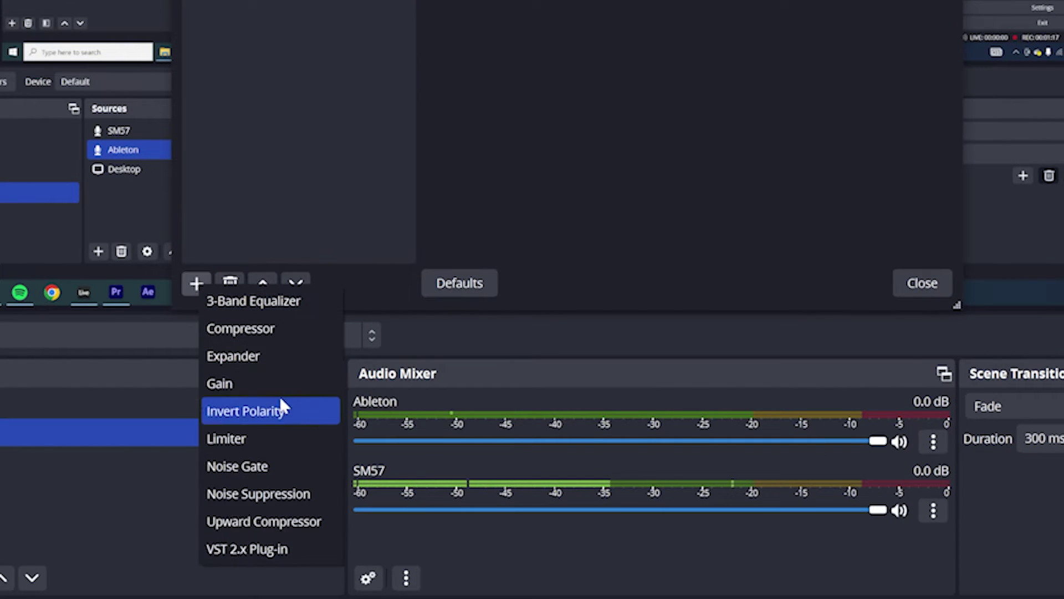
left_click(385, 500)
left_click(496, 327)
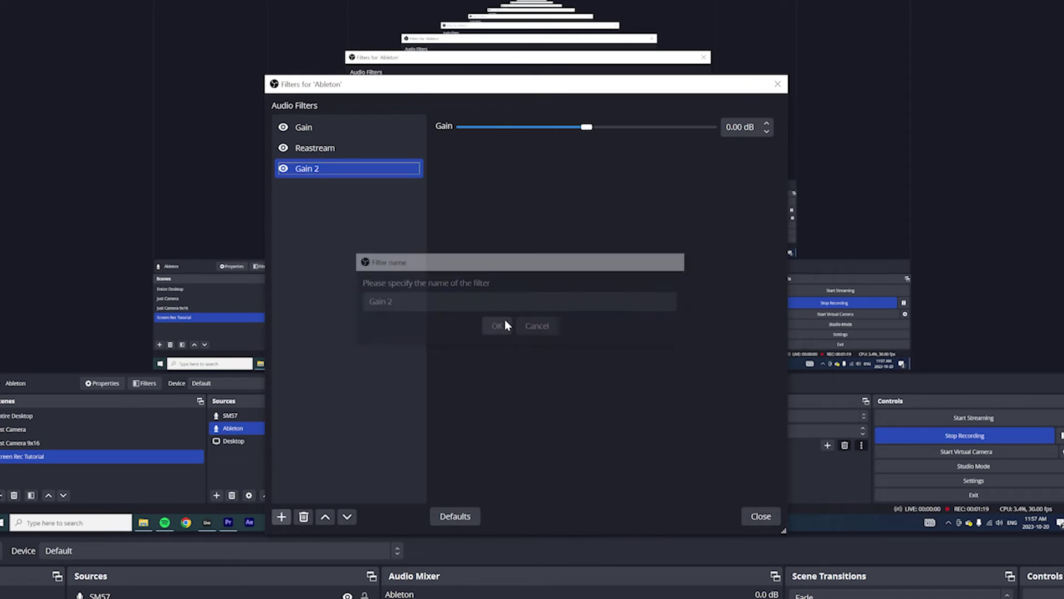
left_click_drag(588, 130, 422, 133)
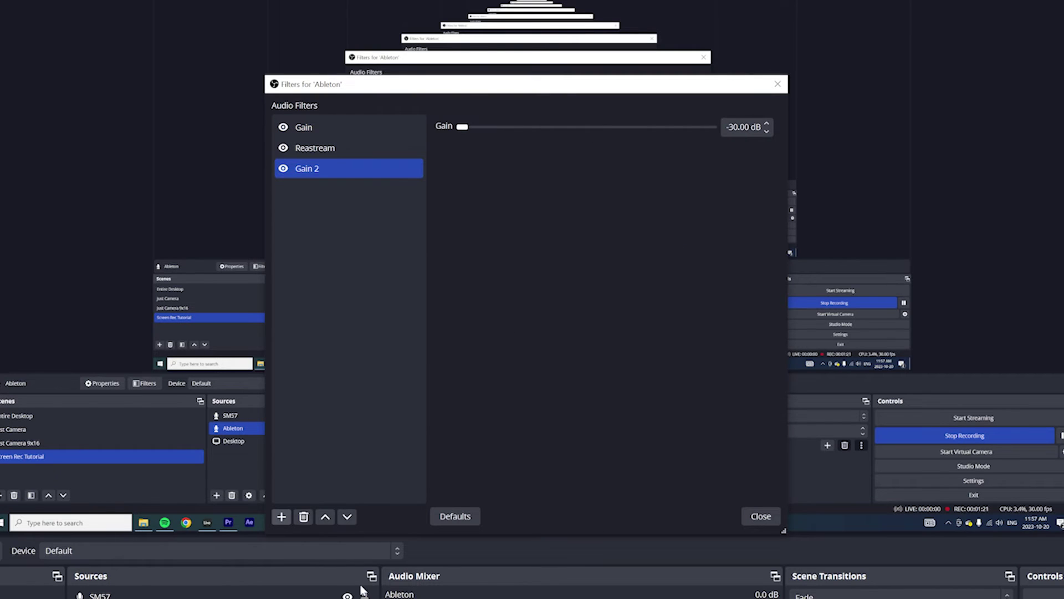
left_click(325, 517)
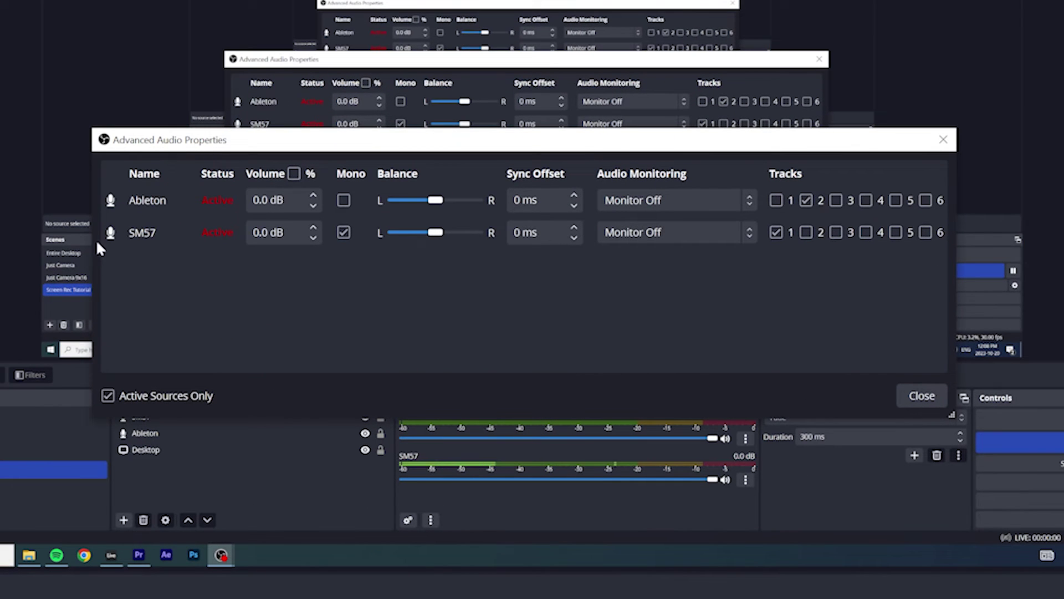
- Toggle Track 1 off and back on for SM57, leaving it assigned to track 1
left_click(776, 233)
left_click(776, 232)
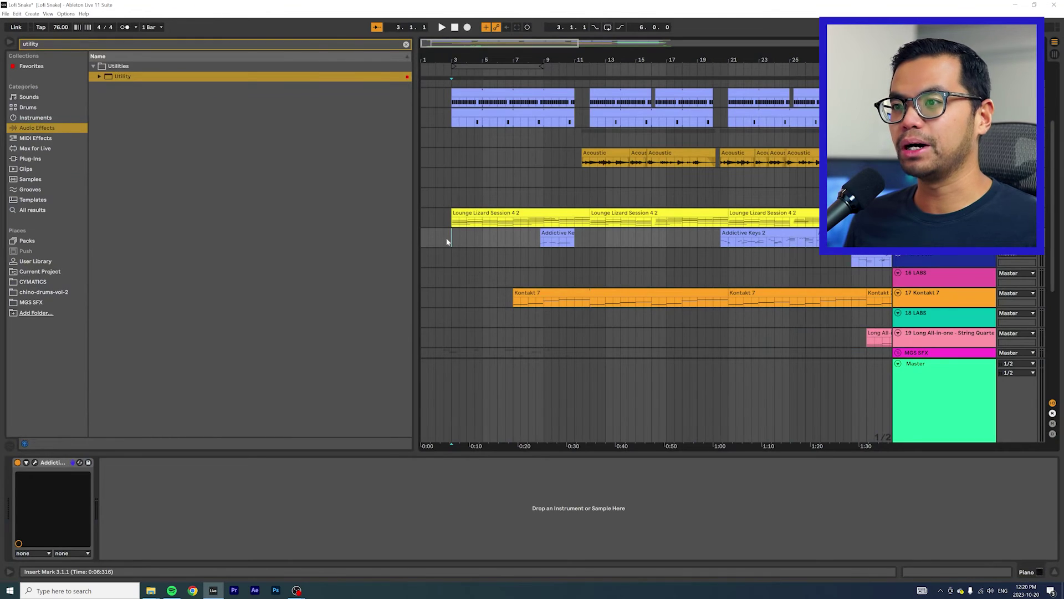
- Start the song playing in Ableton Live and bring the OBS window forward
key("space")
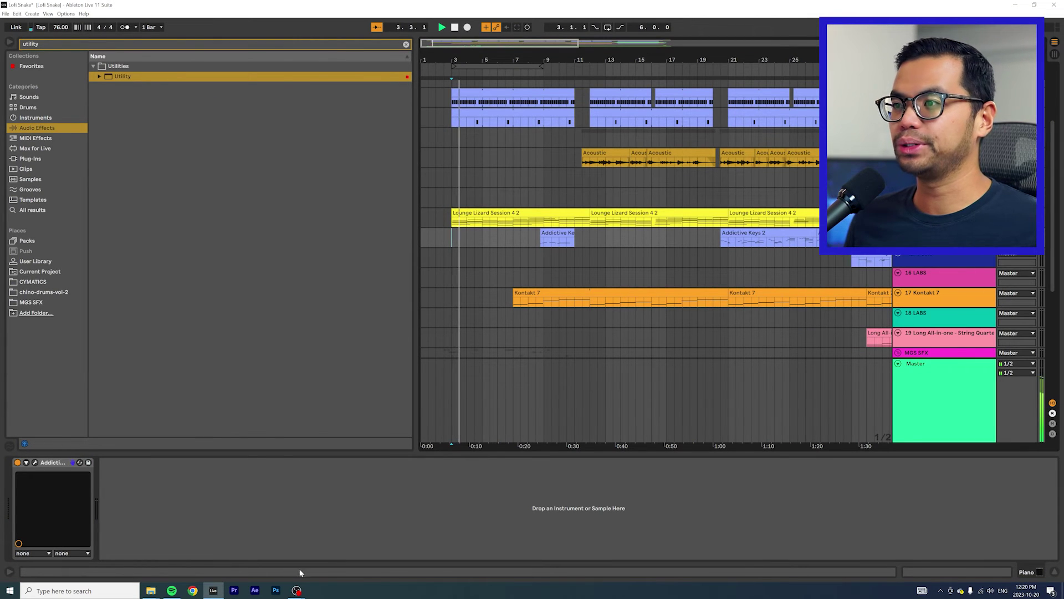
mouse_move(297, 590)
left_click(326, 563)
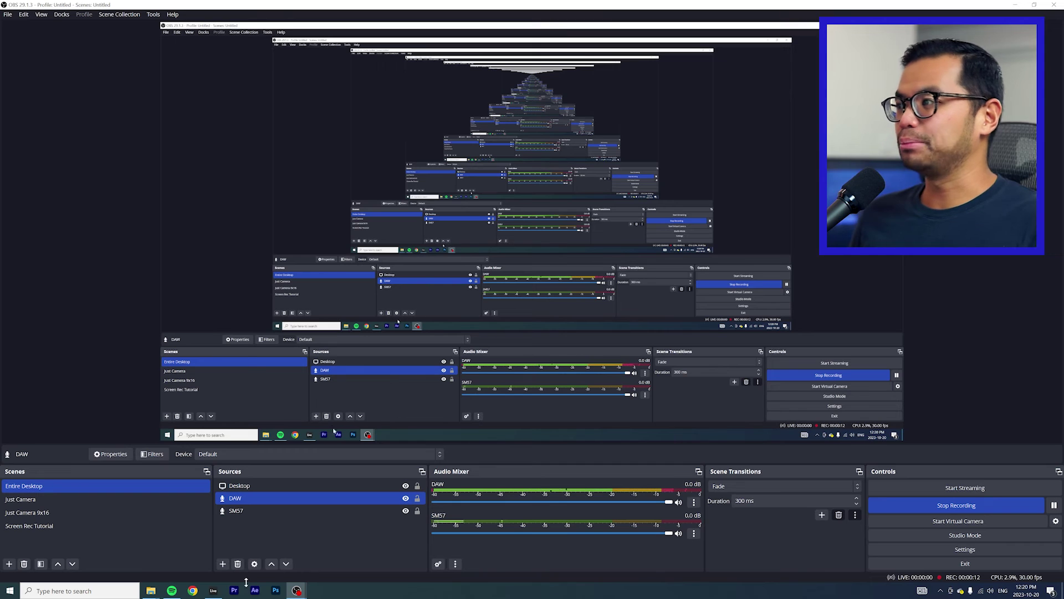
- Return to Ableton Live and select the Master track holding the reastream device
left_click(213, 589)
left_click(921, 424)
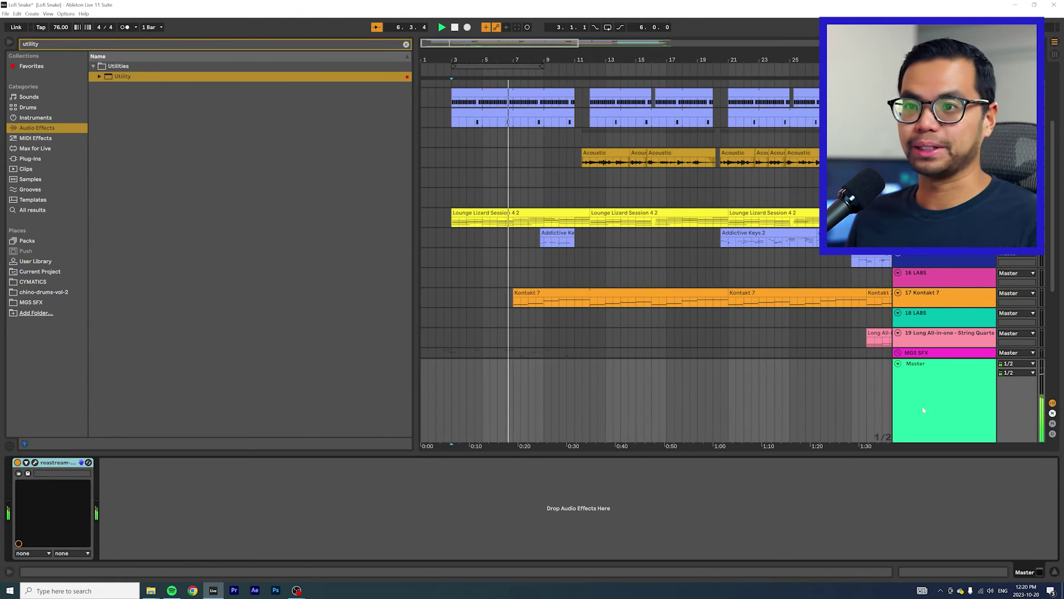